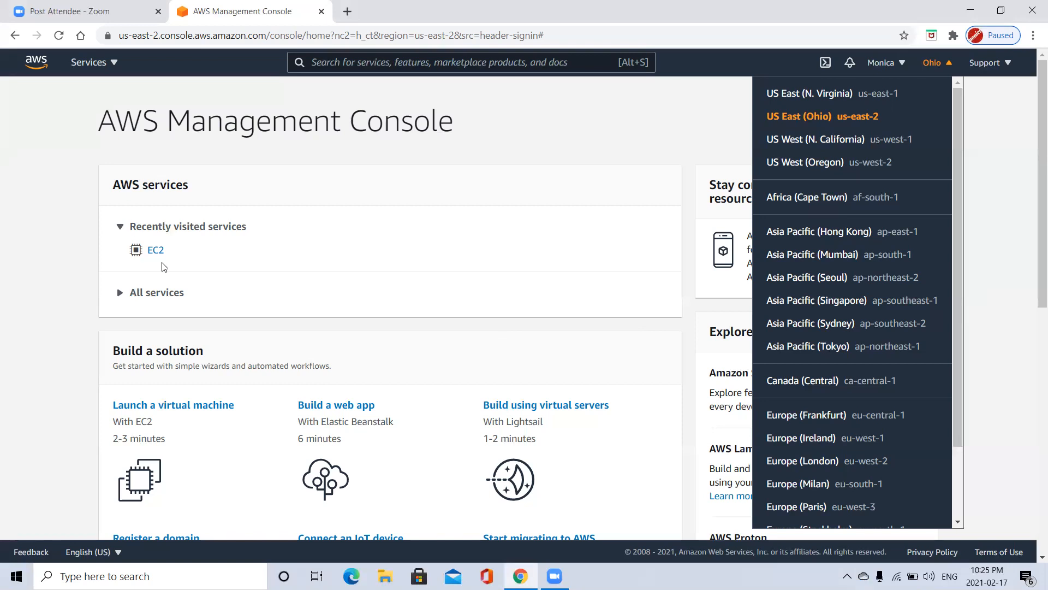
Step: Open the EC2 dashboard and dismiss the notice about deploying Microsoft SQL Server Always On availability groups
left_click(153, 250)
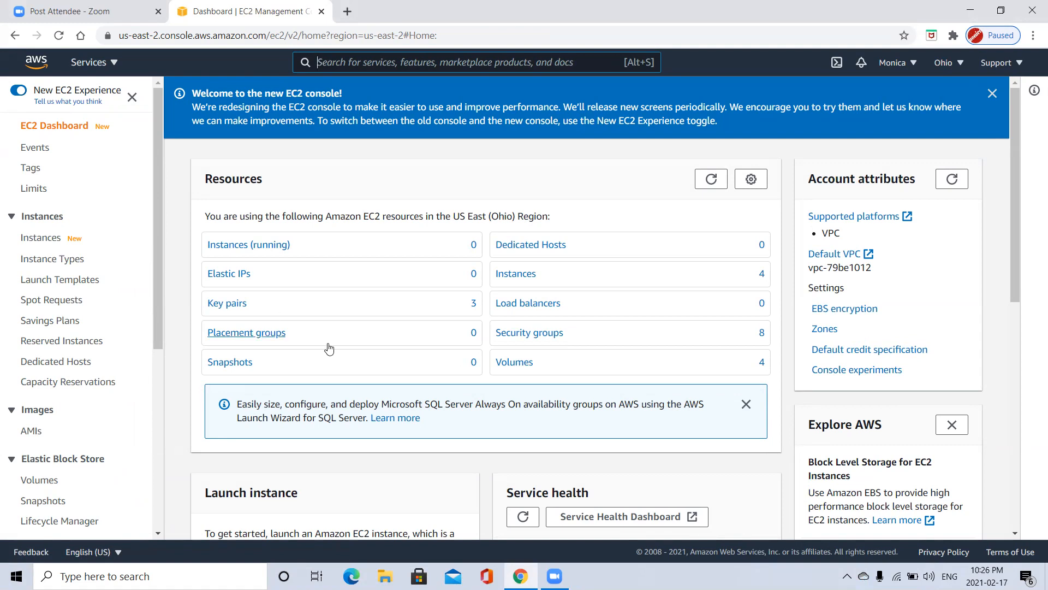
left_click(744, 404)
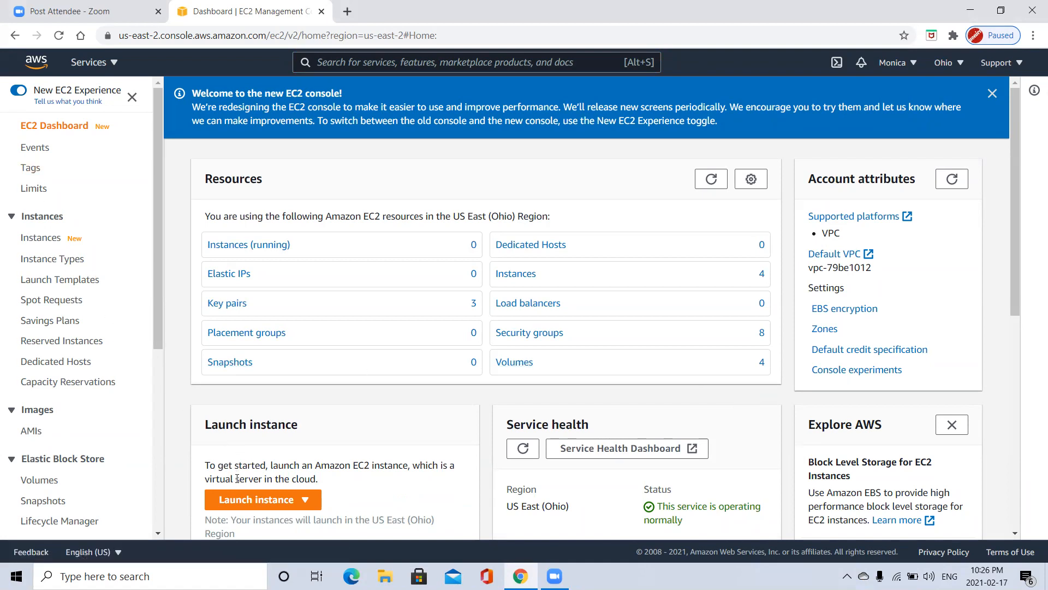
left_click(241, 500)
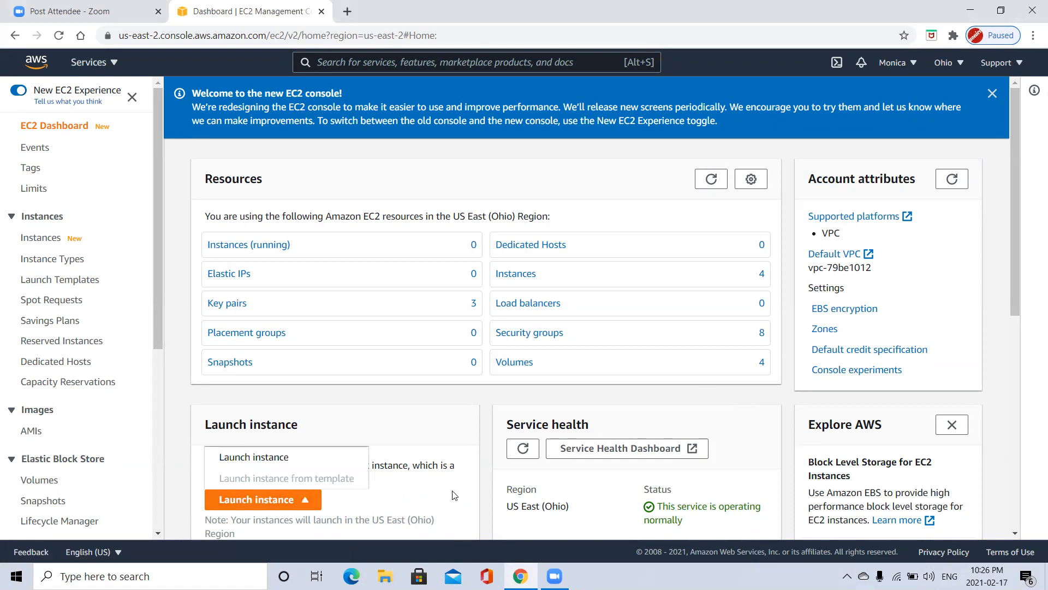
scroll(428, 470, "down", 1)
scroll(429, 471, "down", 1)
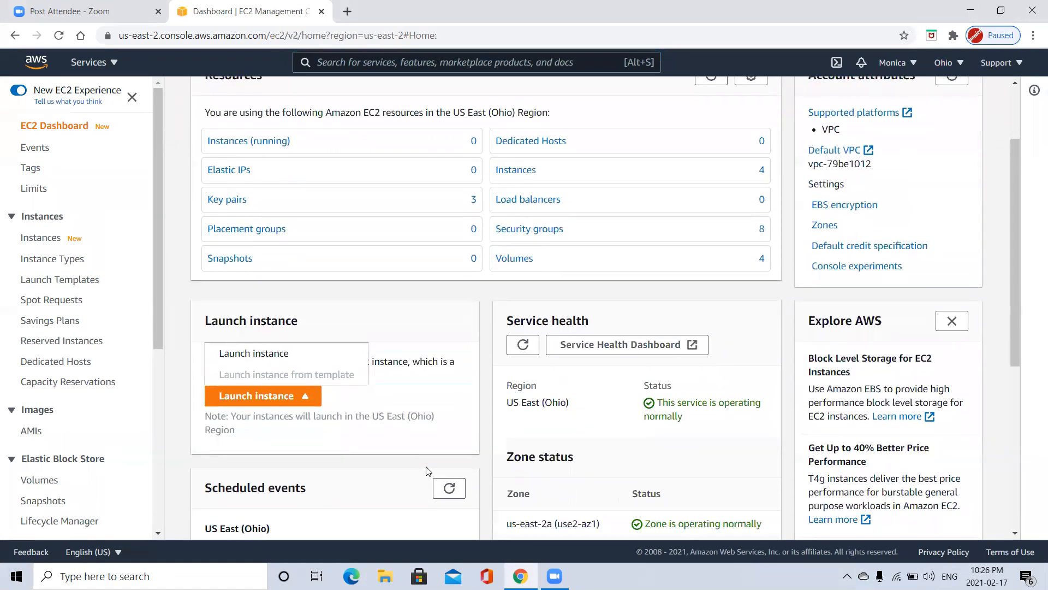
left_click(406, 388)
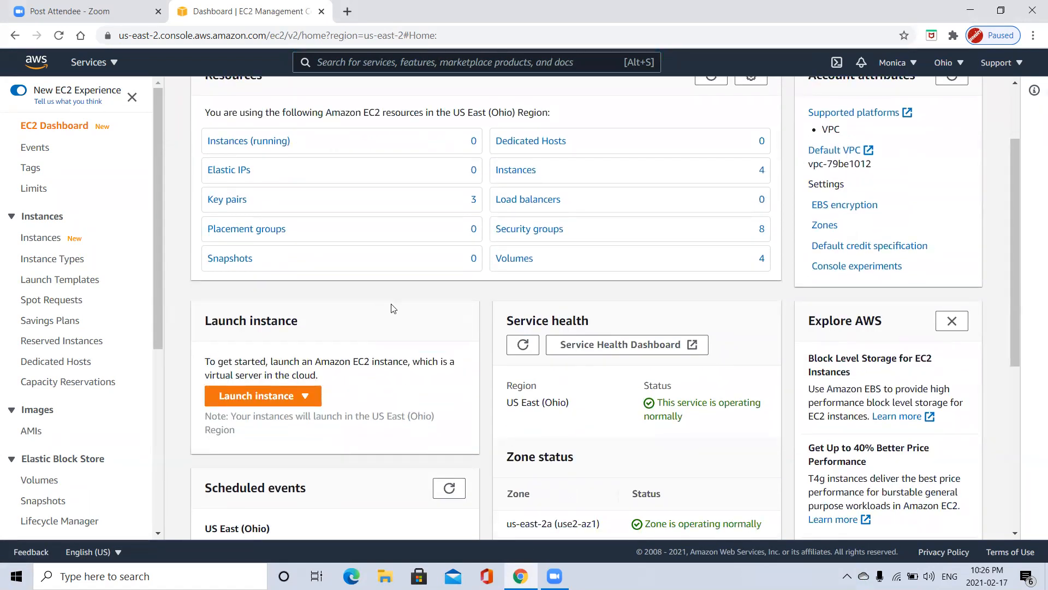
Step: Open the list of running instances and postpone the device restart by an hour
scroll(391, 306, "up", 2)
left_click(263, 237)
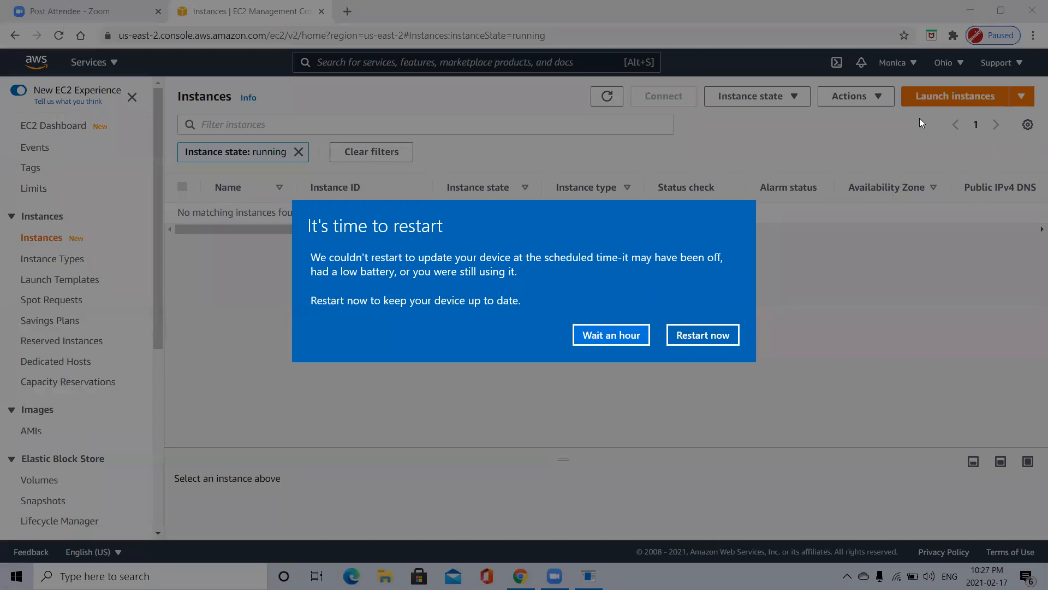
left_click(612, 336)
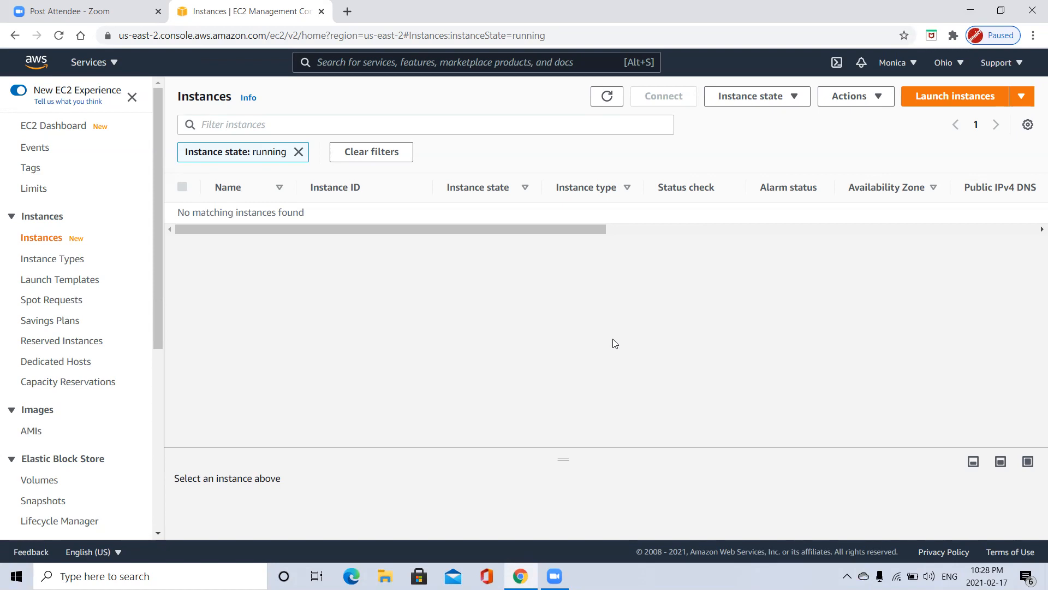
Step: Start launching an instance, restrict the machine images to free tier only, and select Microsoft Windows Server 2019 Base
left_click(937, 99)
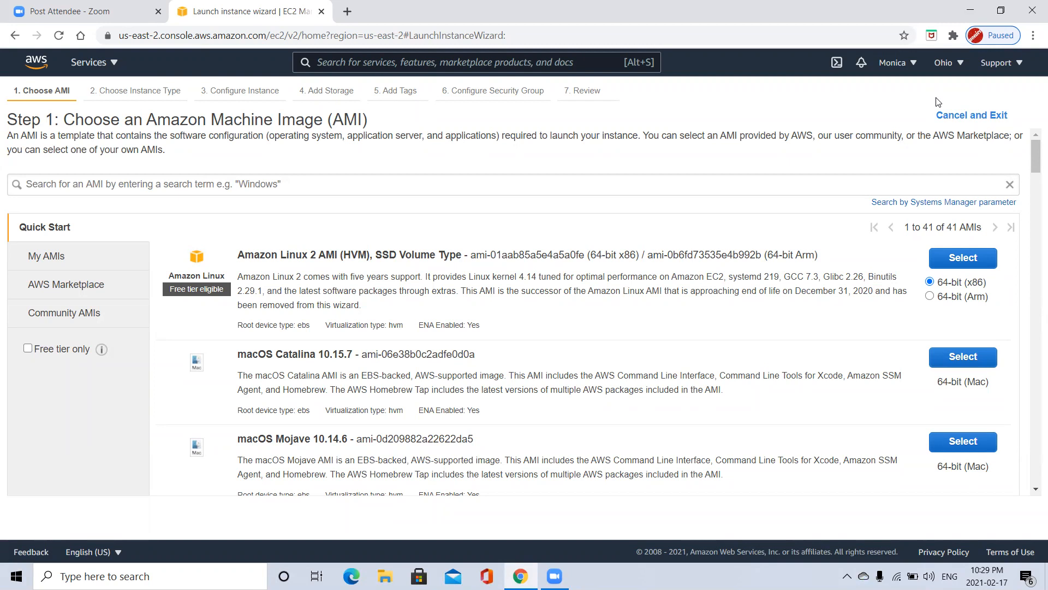
left_click(26, 348)
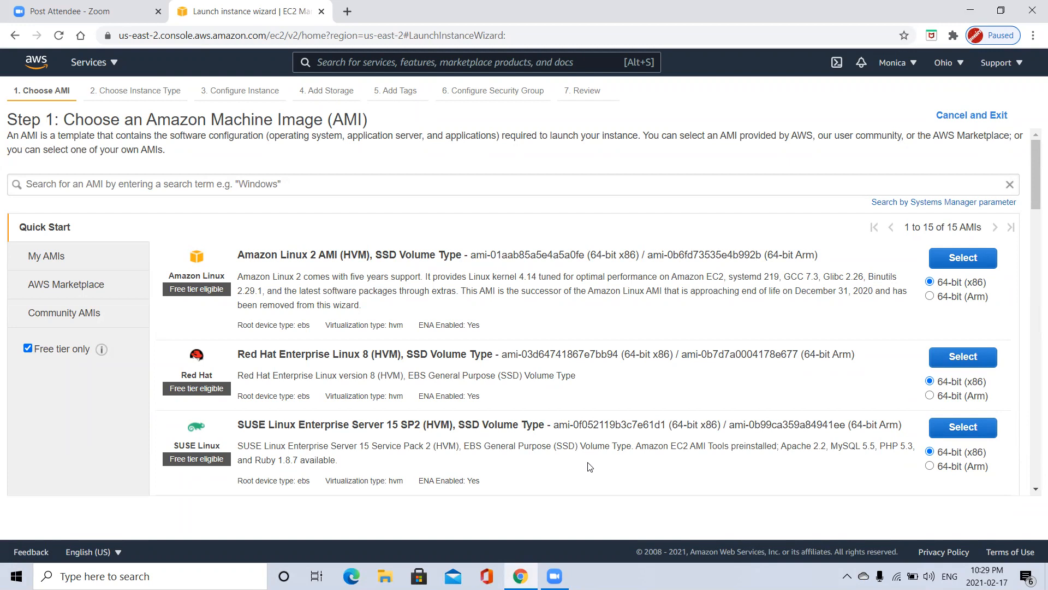
scroll(590, 467, "down", 3)
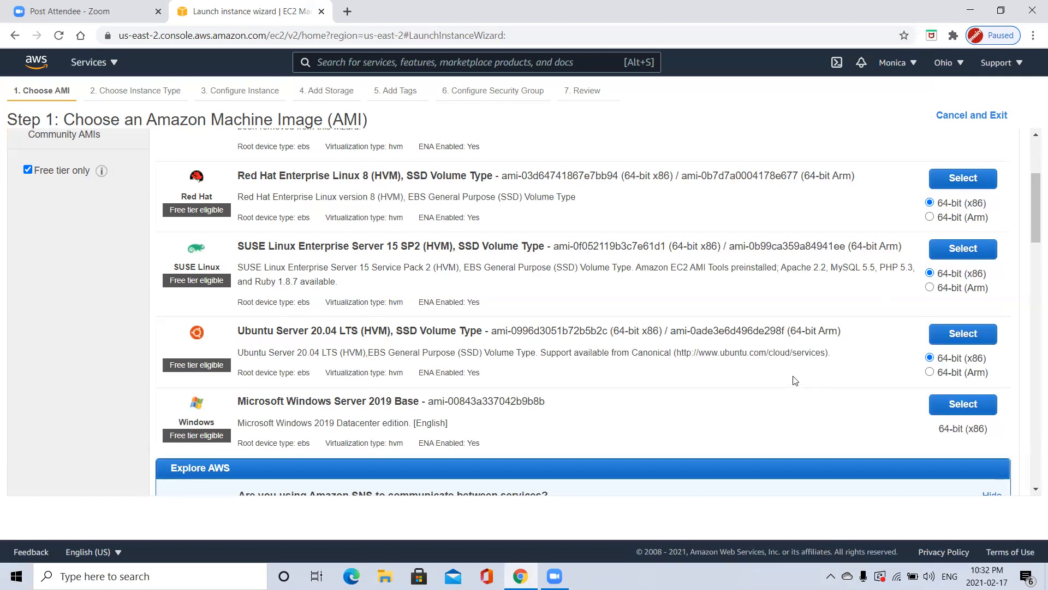
scroll(712, 374, "up", 3)
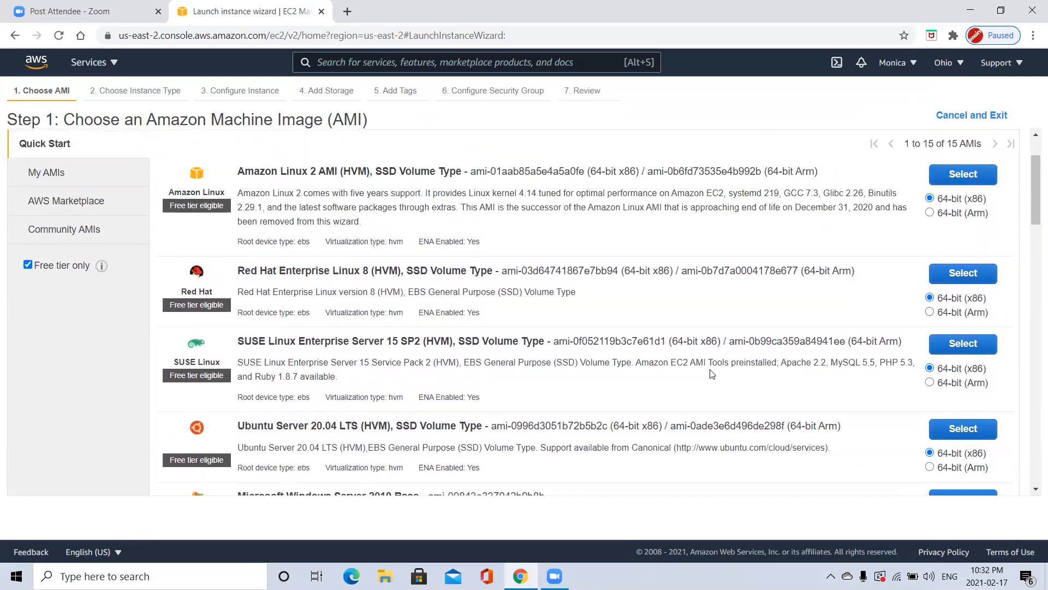
scroll(711, 373, "down", 3)
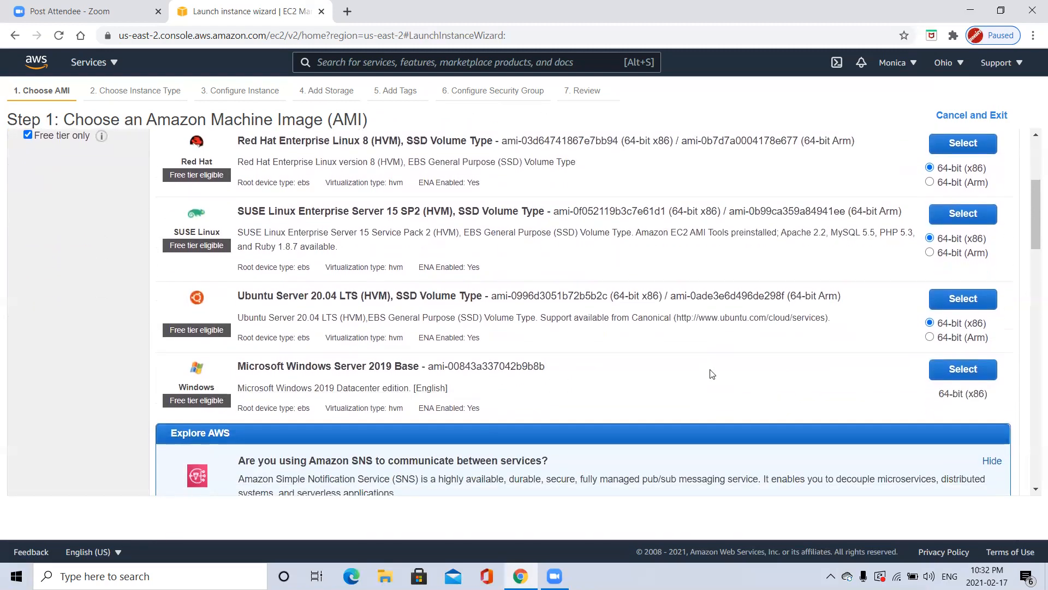
scroll(768, 372, "down", 1)
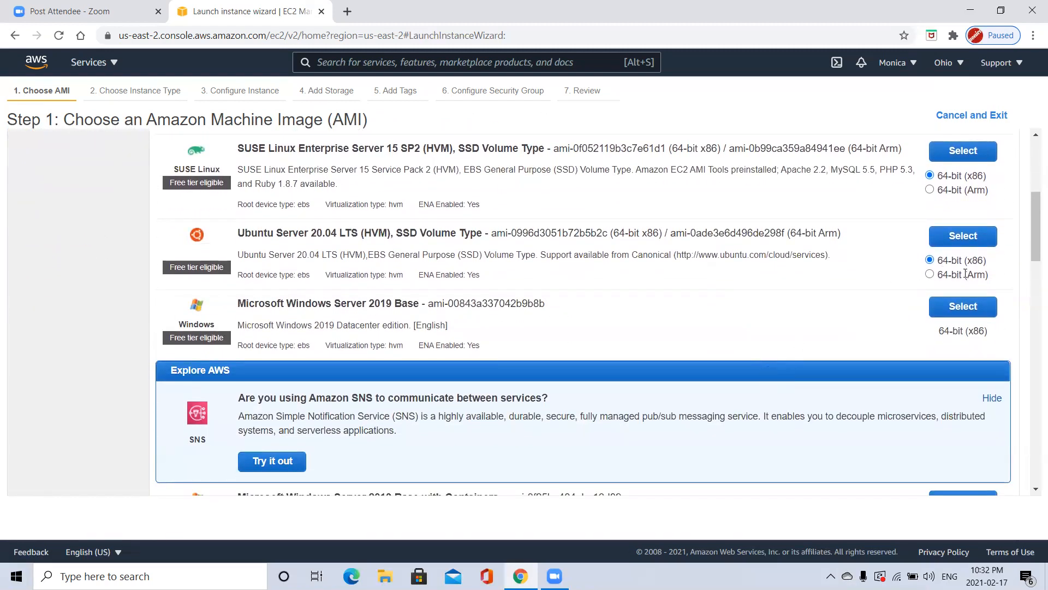
left_click(948, 309)
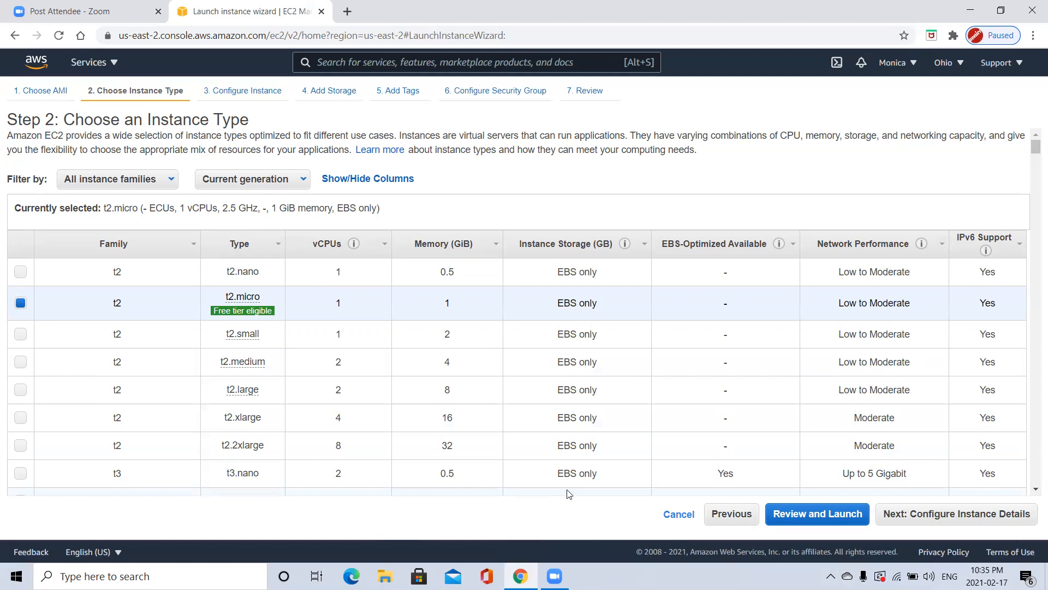
Step: Examine the available instance types, comparing their families, vCPUs, memory, instance storage and network performance
scroll(666, 434, "down", 3)
scroll(666, 434, "down", 3)
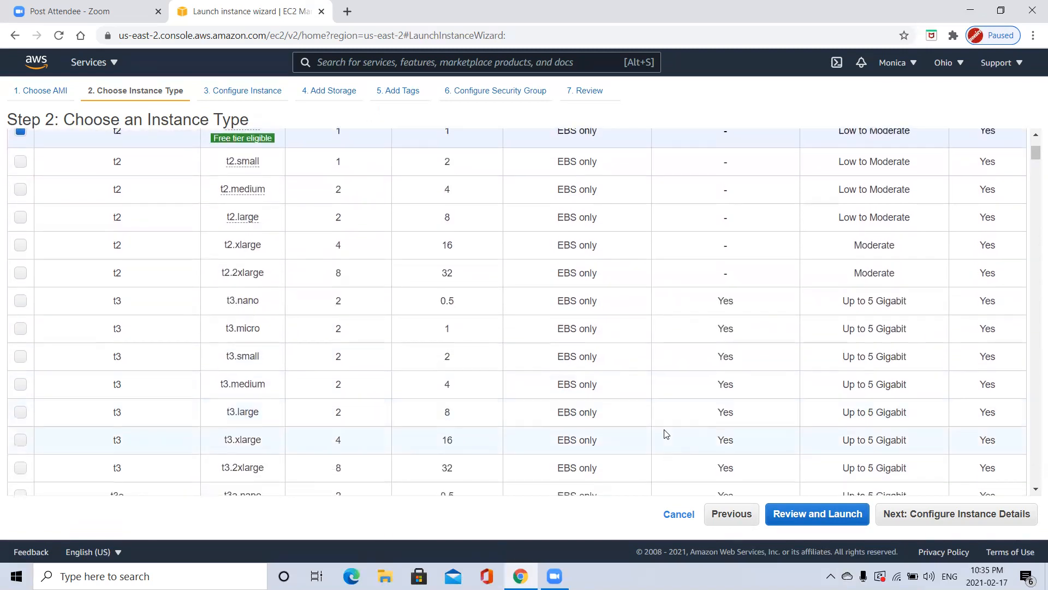
scroll(666, 434, "down", 5)
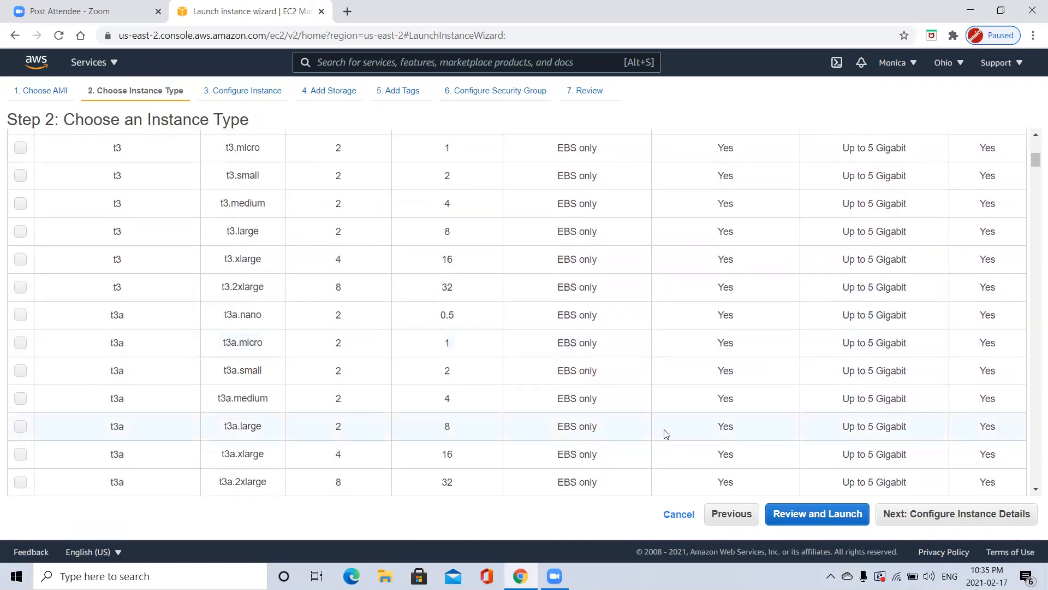
scroll(666, 434, "down", 3)
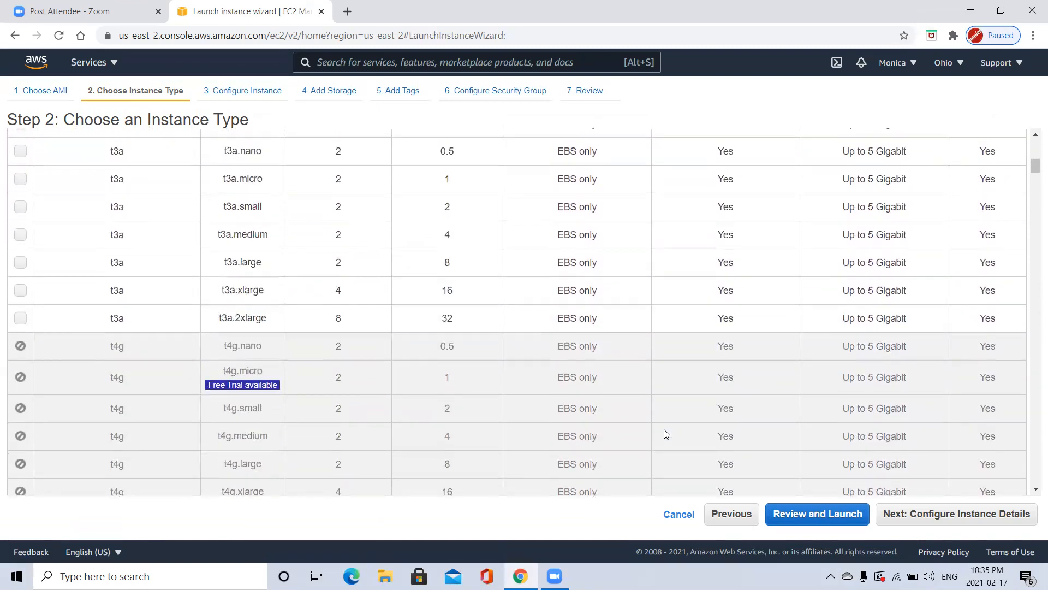
scroll(666, 434, "down", 1)
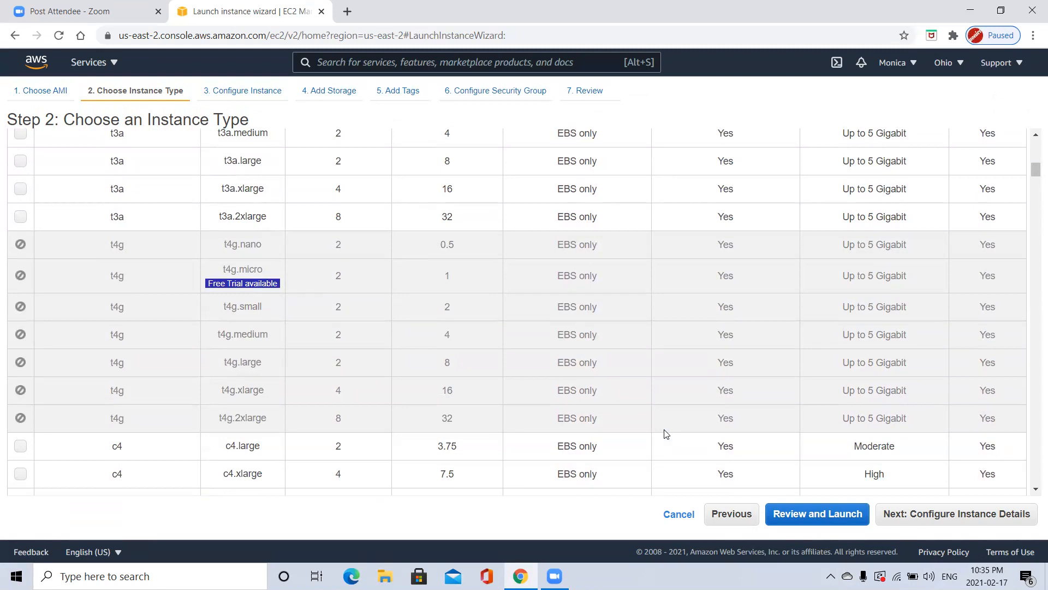
scroll(666, 434, "down", 3)
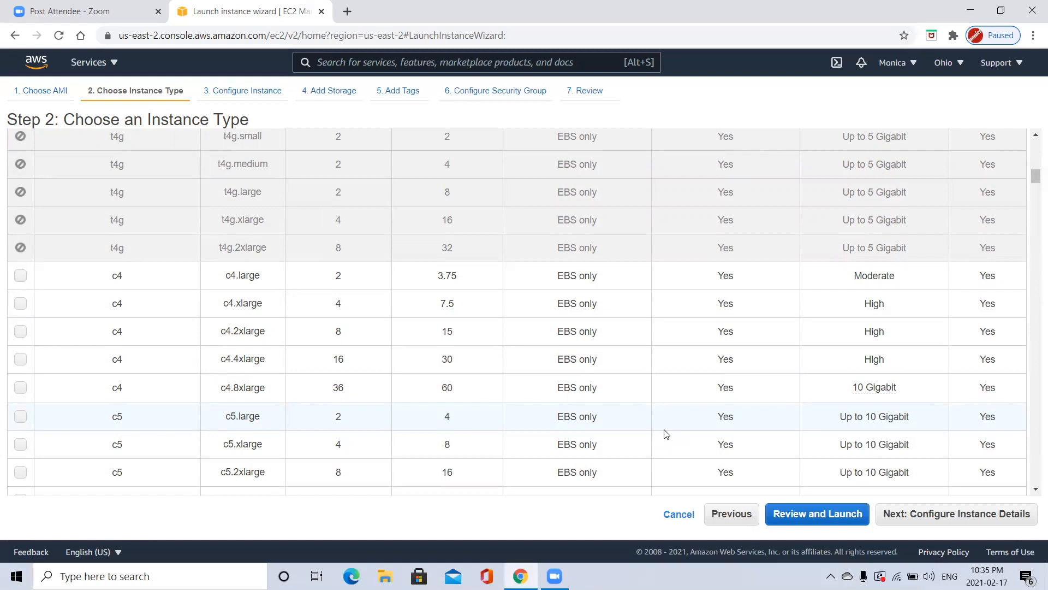
scroll(666, 434, "down", 3)
scroll(666, 434, "down", 6)
scroll(666, 434, "down", 10)
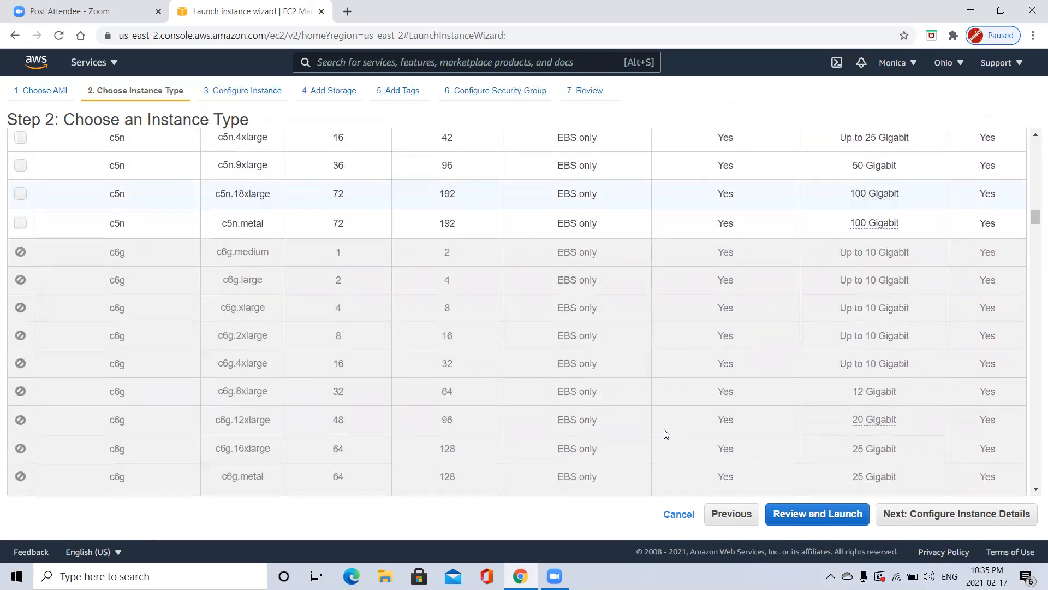
scroll(666, 434, "down", 11)
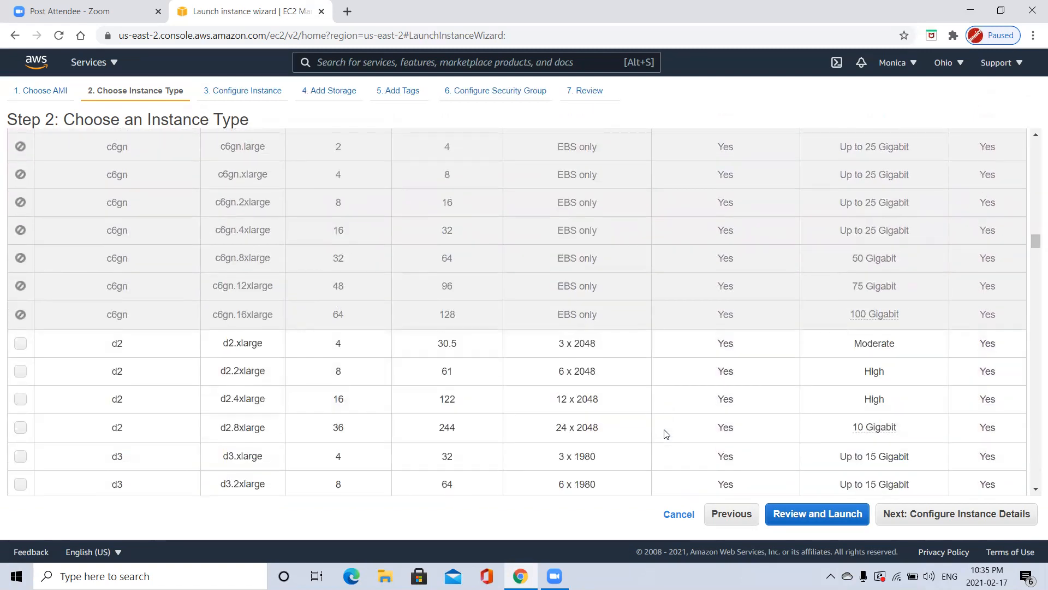
scroll(666, 434, "down", 14)
scroll(666, 434, "down", 14)
scroll(666, 434, "down", 14)
scroll(666, 434, "down", 14)
scroll(666, 434, "down", 5)
scroll(666, 434, "up", 20)
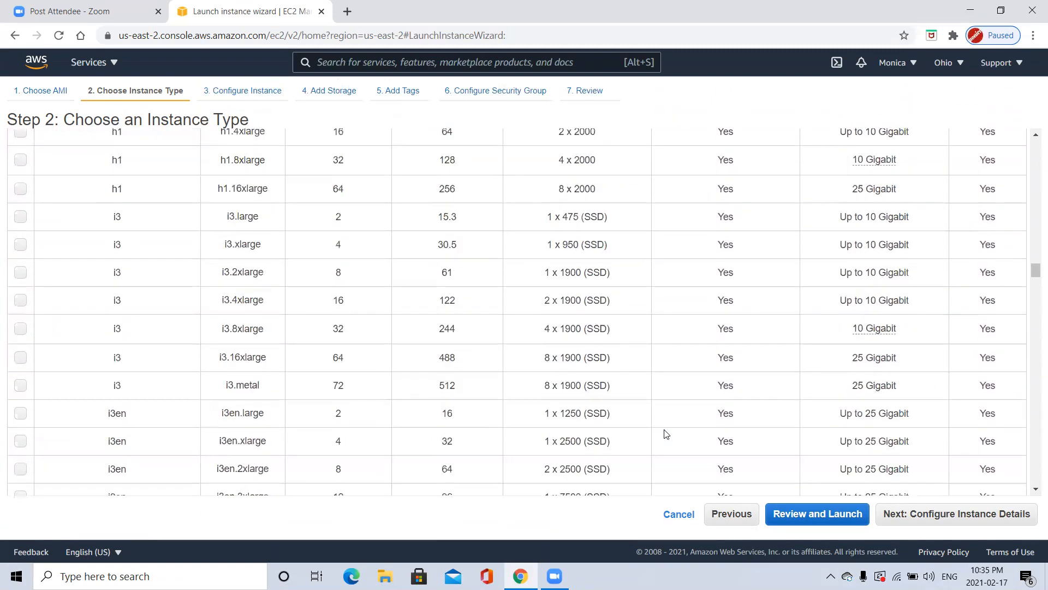
scroll(666, 434, "up", 20)
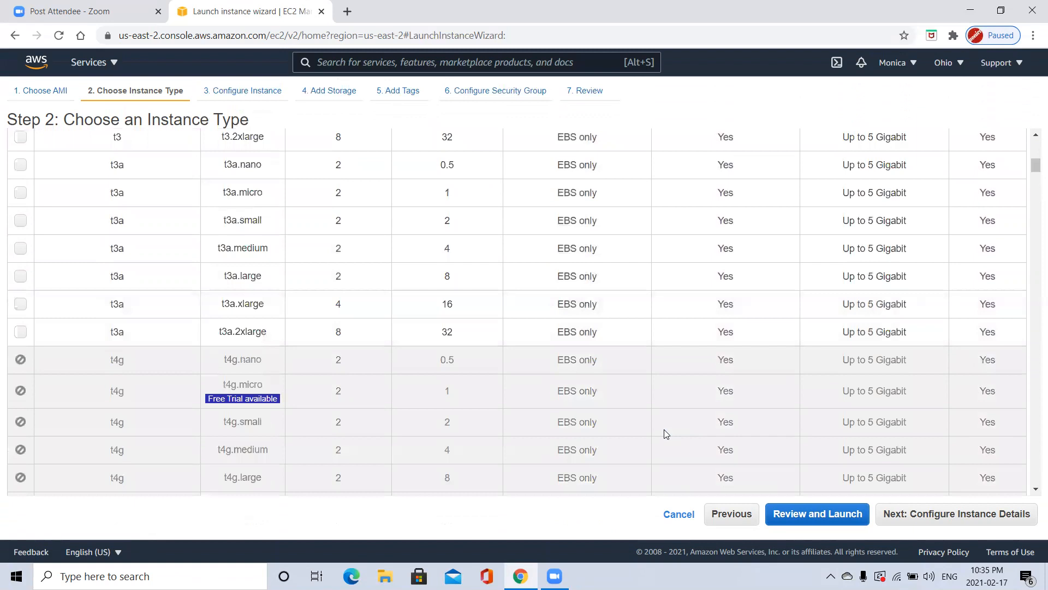
scroll(666, 434, "up", 10)
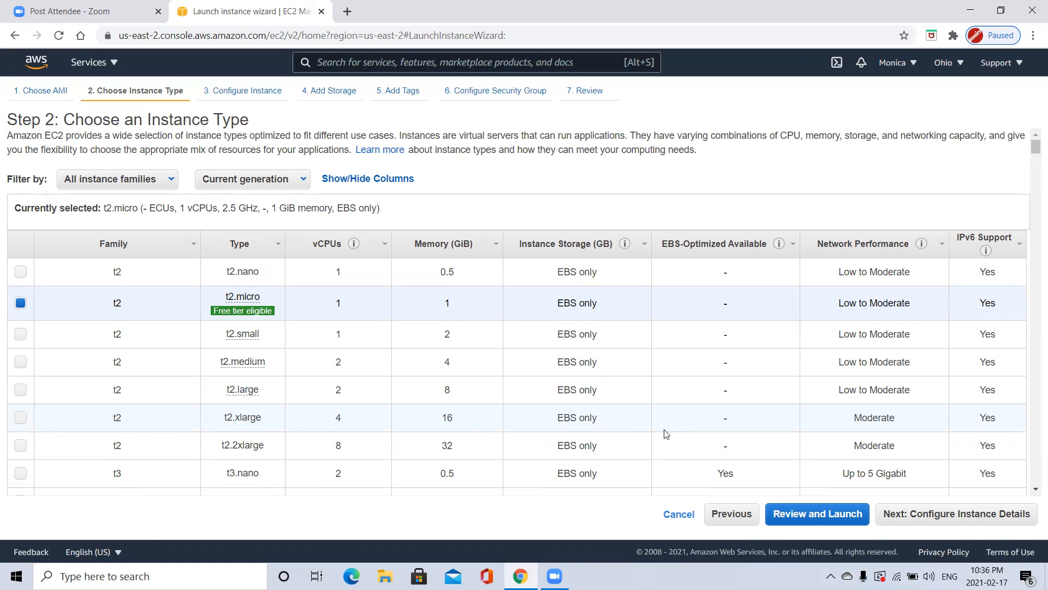
scroll(666, 434, "down", 20)
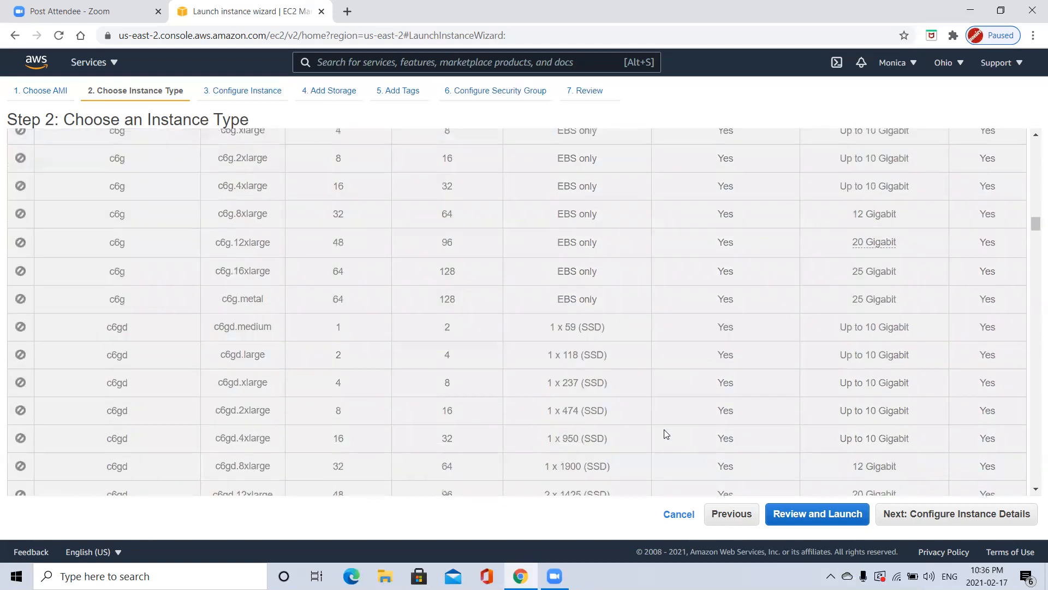
scroll(666, 434, "down", 20)
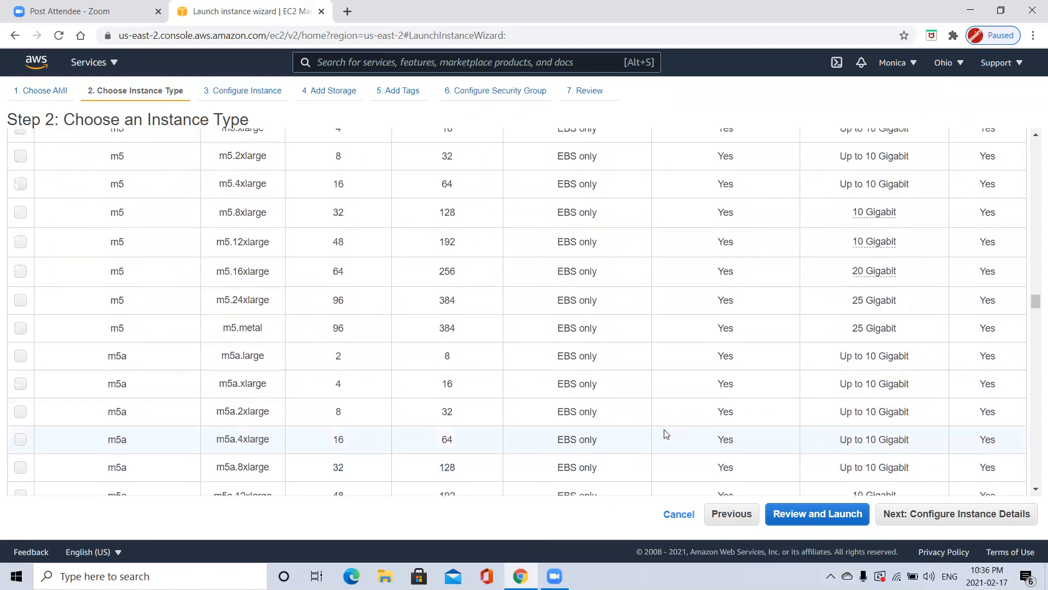
scroll(666, 434, "up", 2)
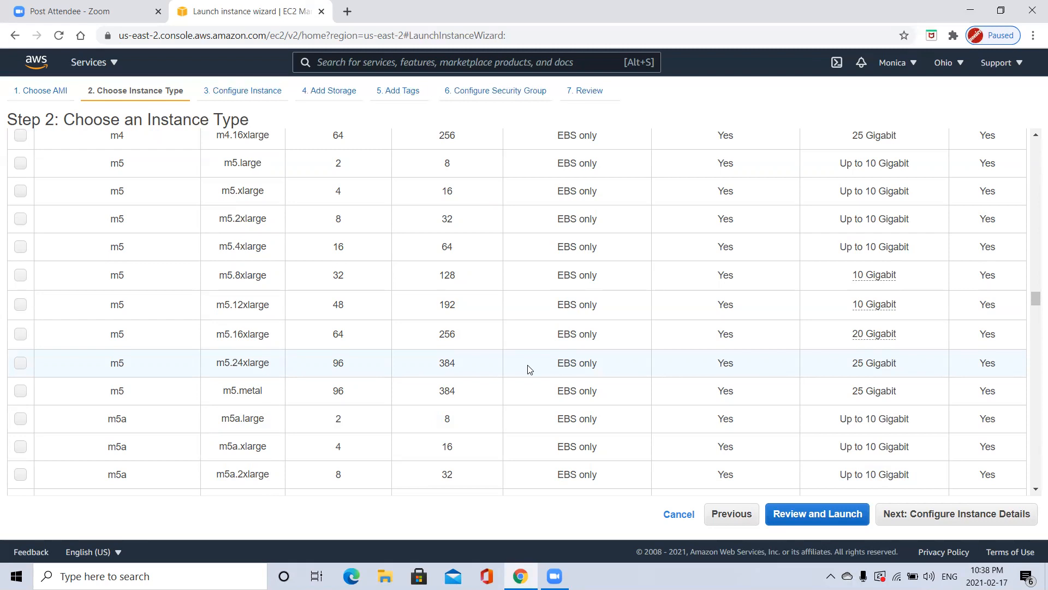
scroll(529, 370, "up", 7)
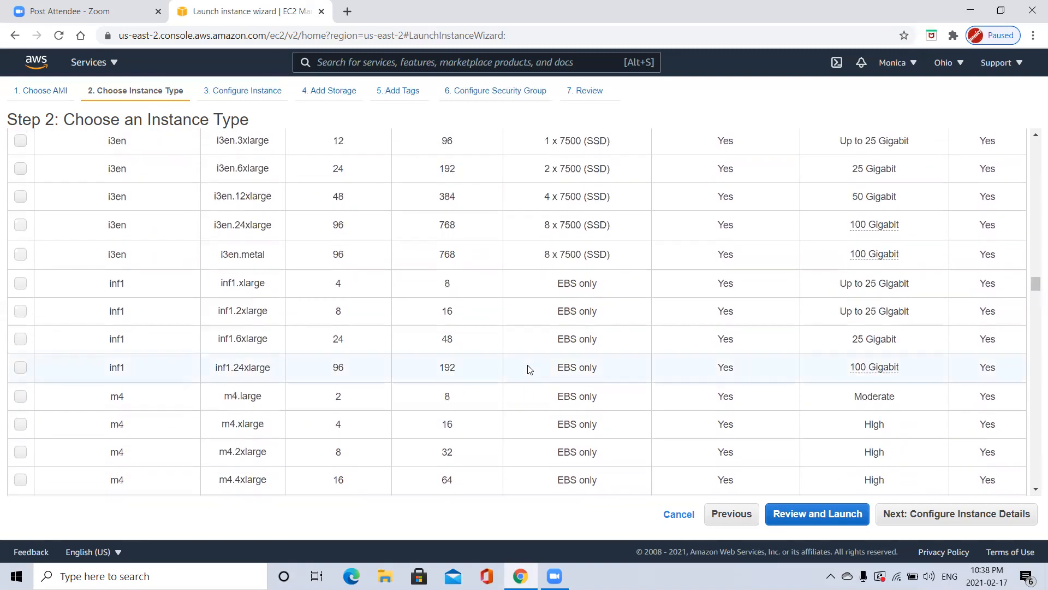
scroll(530, 369, "up", 13)
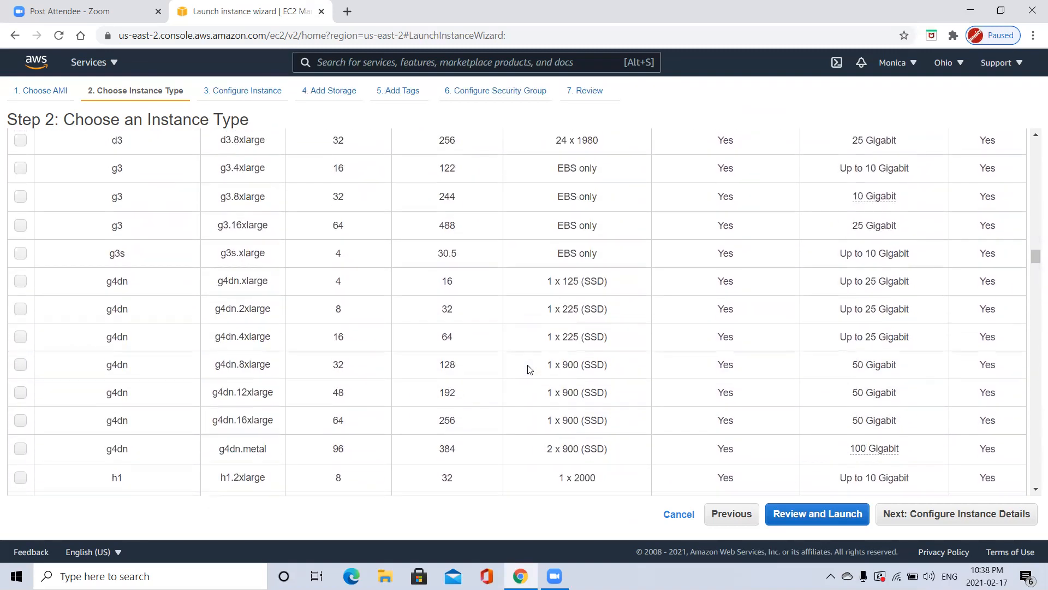
scroll(530, 369, "up", 10)
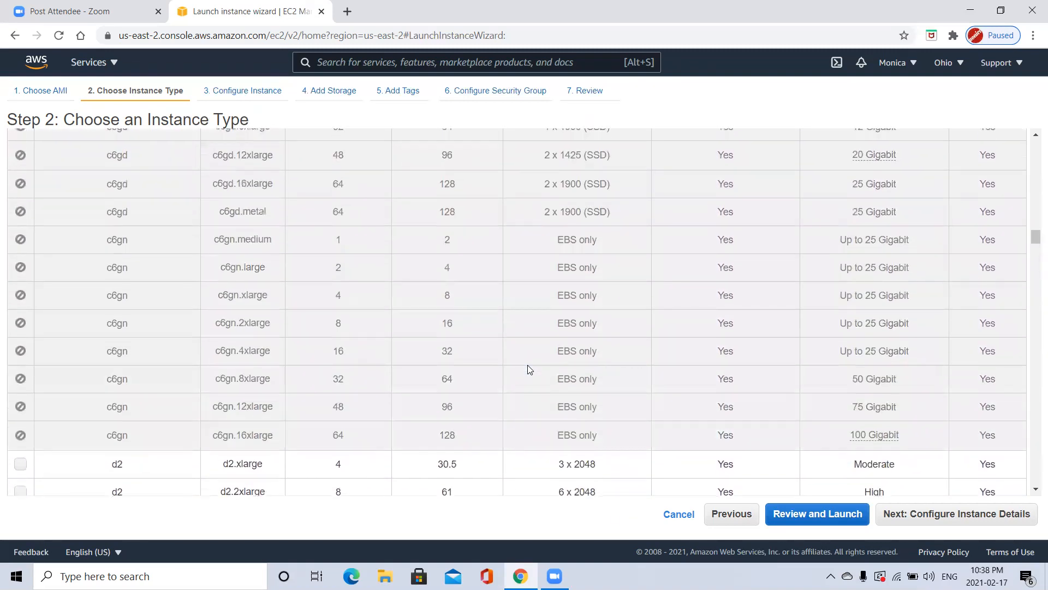
scroll(529, 370, "up", 16)
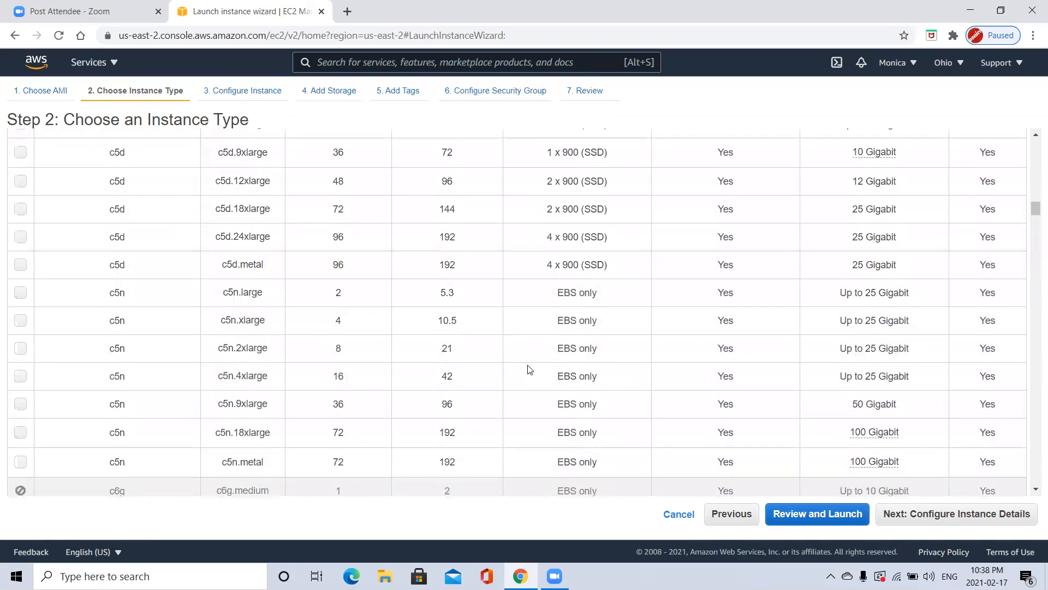
scroll(529, 369, "up", 15)
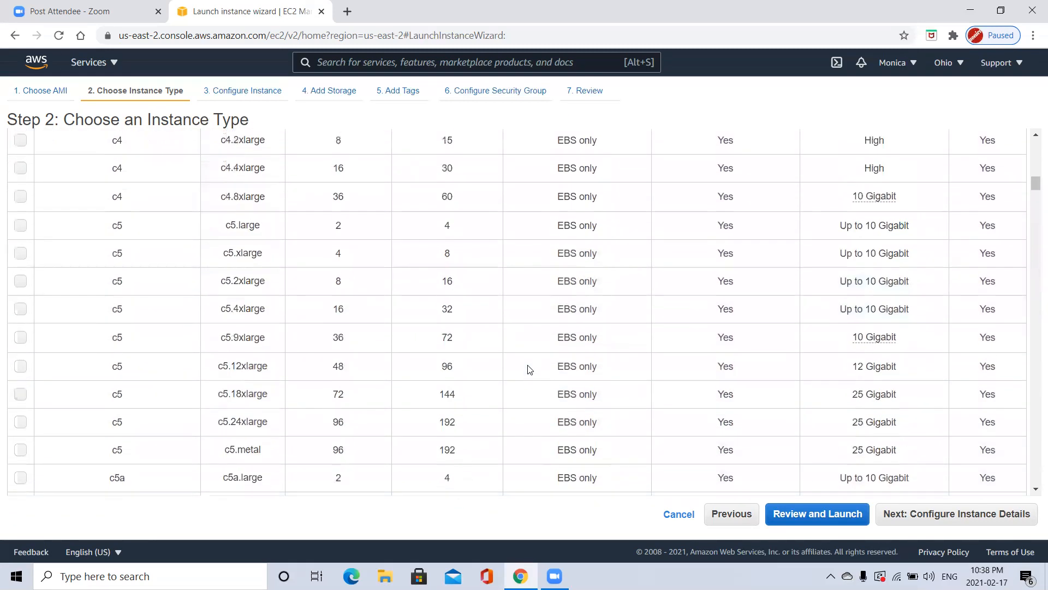
scroll(529, 370, "up", 15)
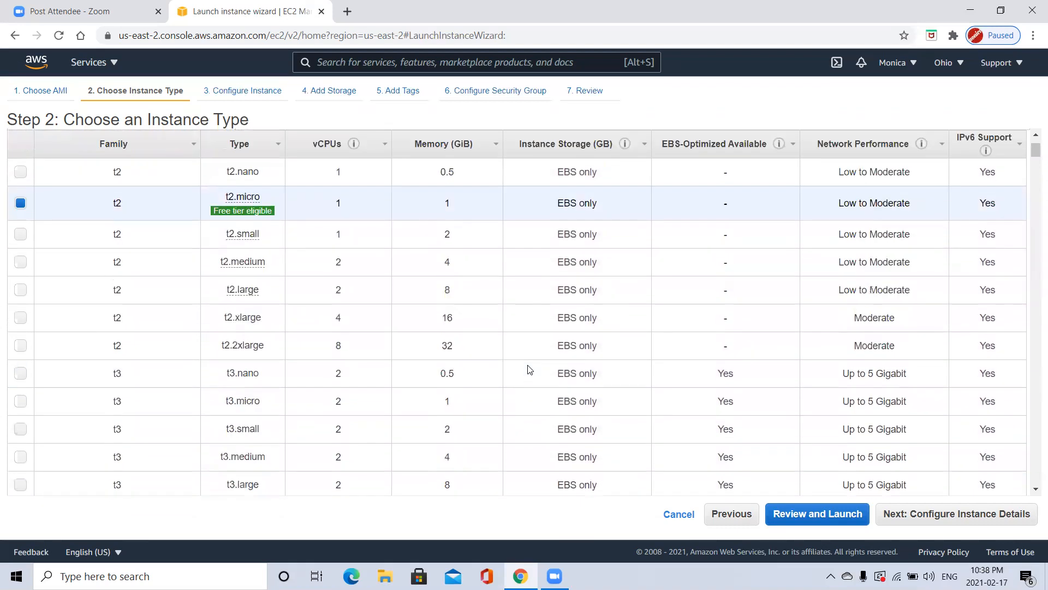
scroll(528, 370, "up", 2)
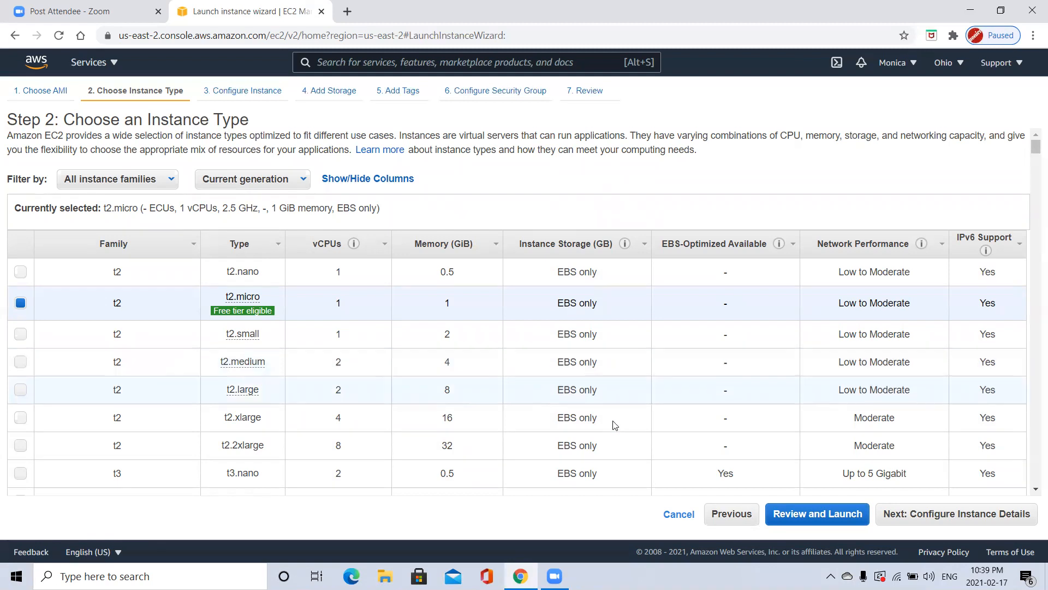
Step: Keep the free-tier t2.micro instance type and proceed to configuring the instance details
left_click(932, 519)
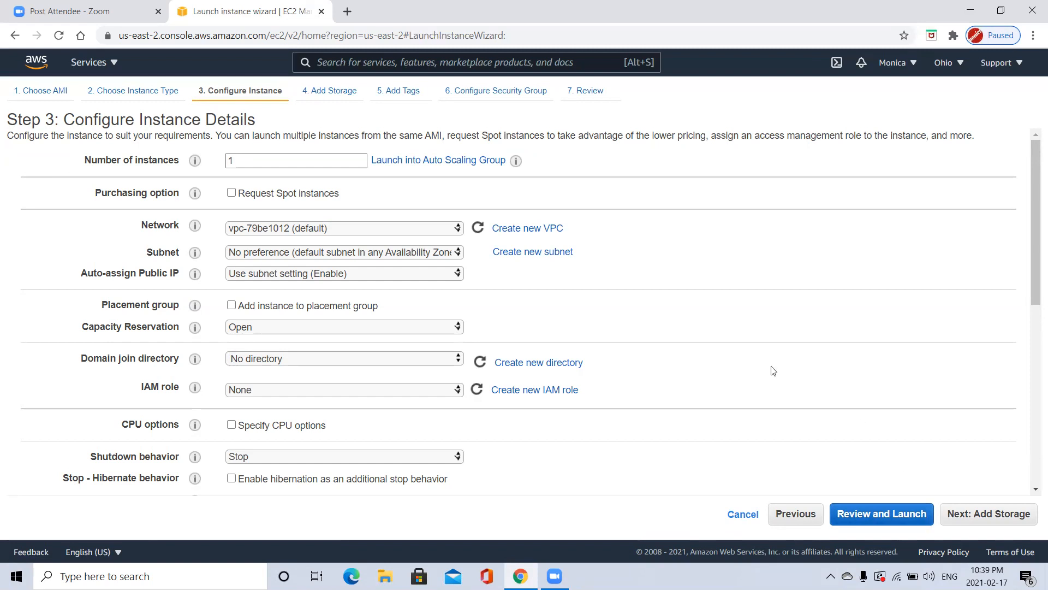
Step: Try 3 as the number of instances and set it back to 1
left_click(237, 160)
double_click(233, 160)
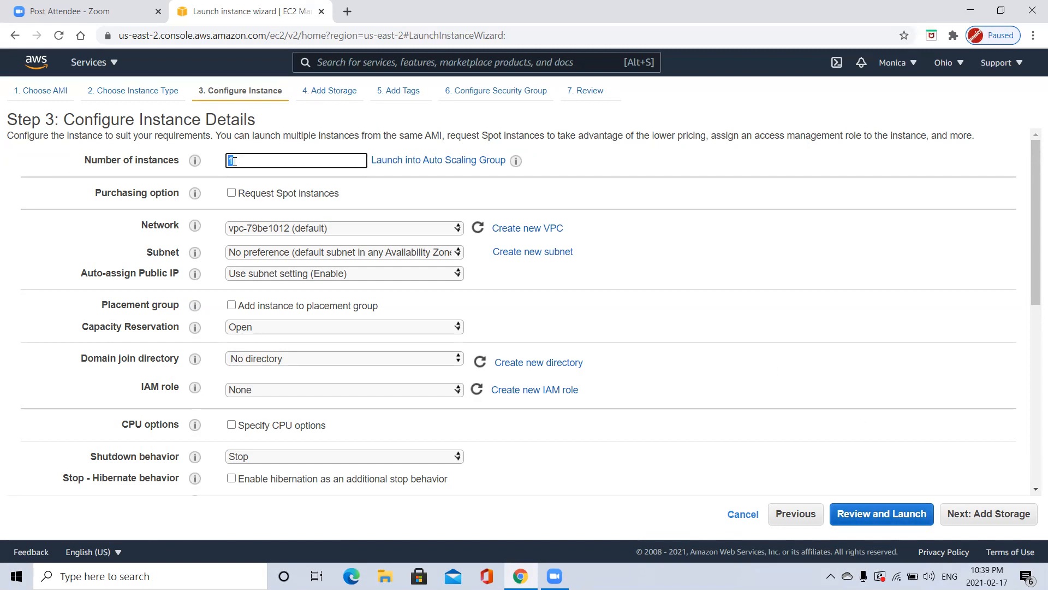
key("BackSpace")
type("3")
key("BackSpace")
type("1")
Step: Review the subnet and shutdown choices, keeping No preference and Stop, and proceed to adding storage
left_click(373, 255)
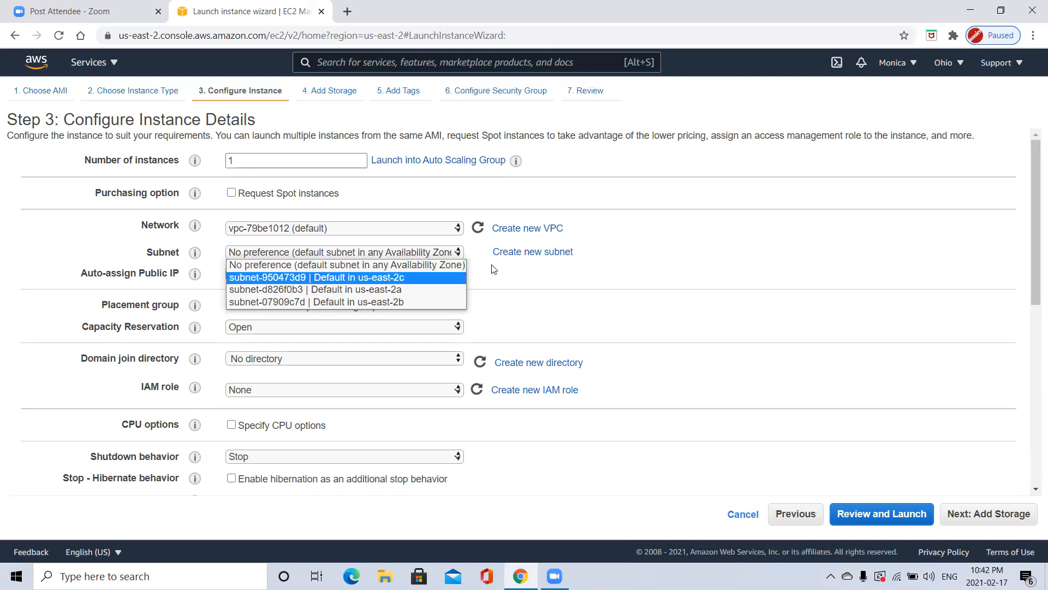
left_click(460, 266)
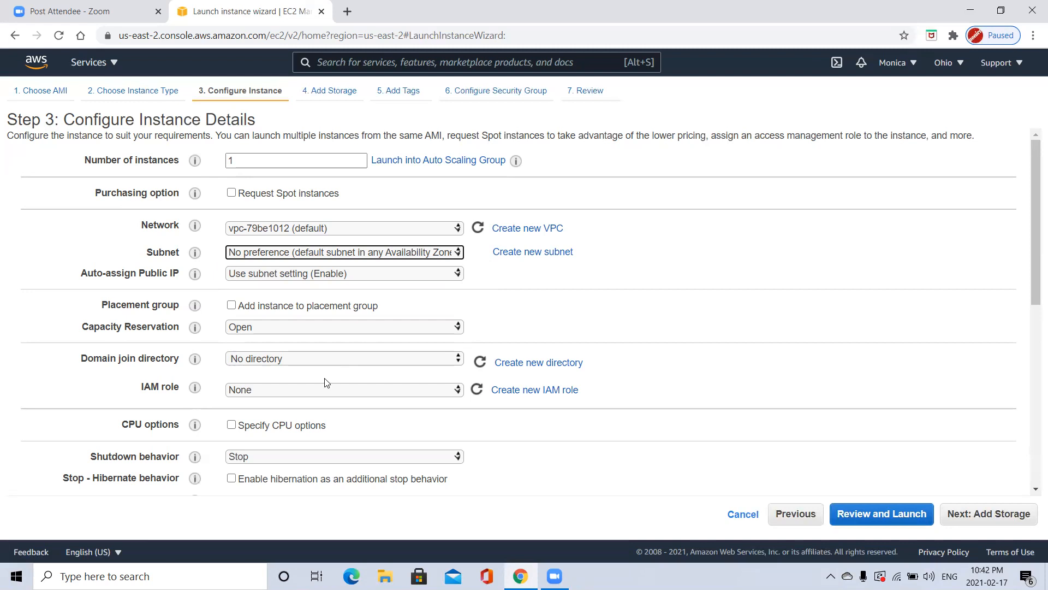
left_click(291, 456)
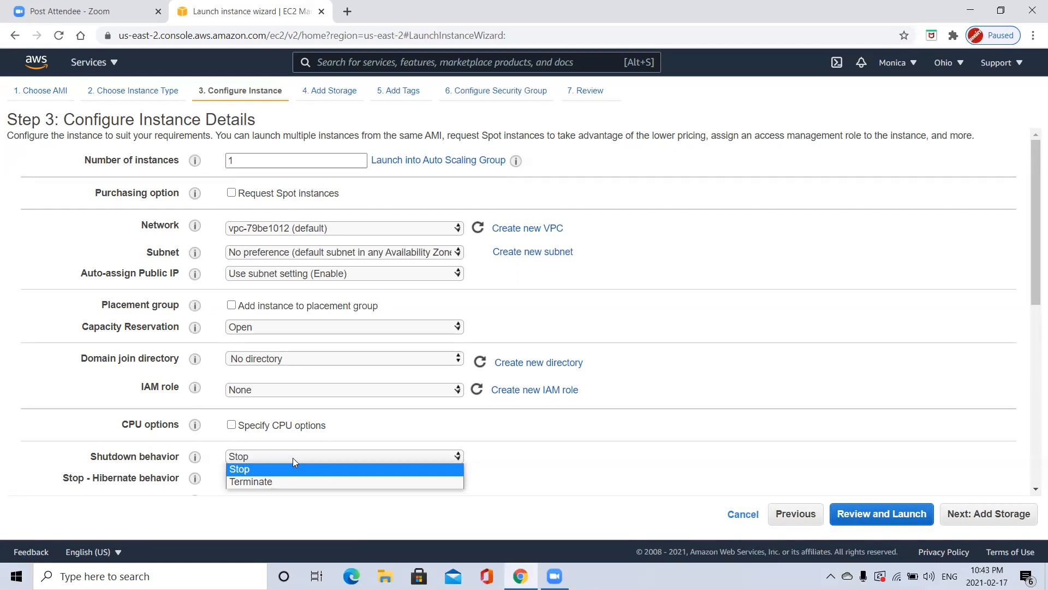
left_click(497, 469)
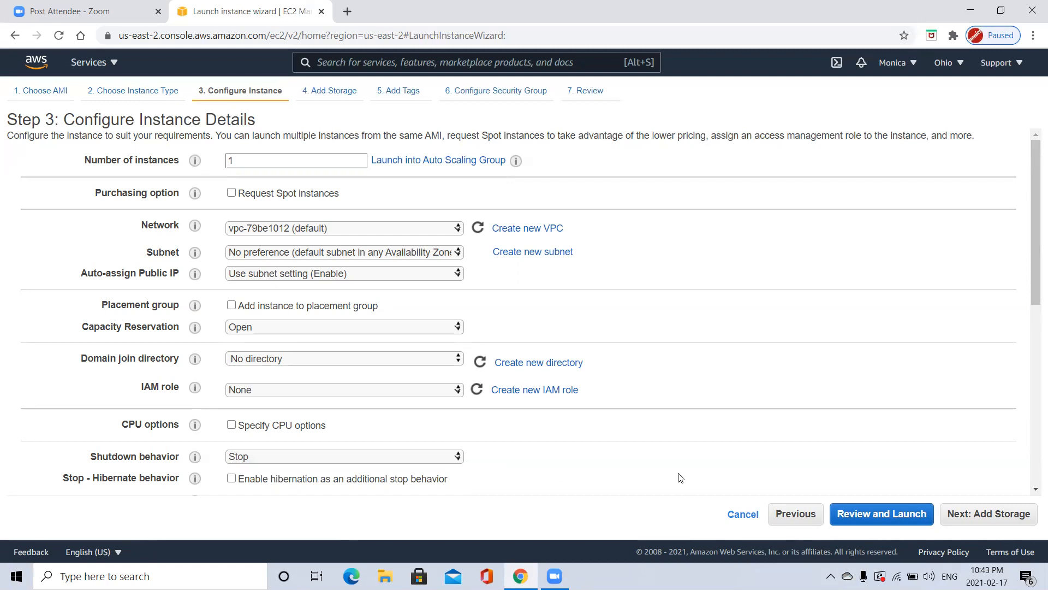
left_click(973, 516)
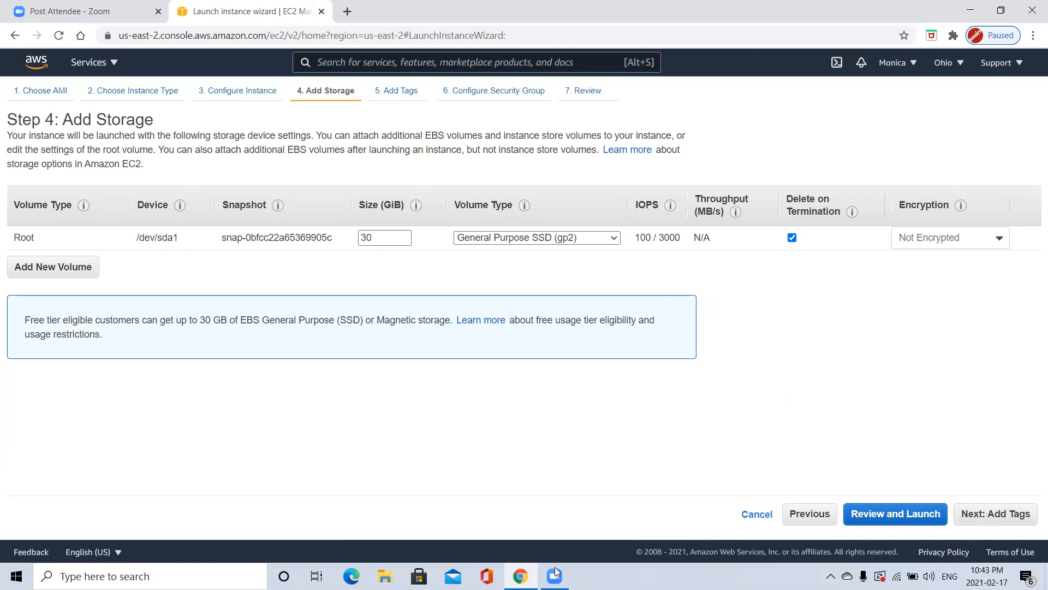
Step: Switch to File Explorer to view the drives under This PC, and return to the storage settings in Chrome
left_click(386, 576)
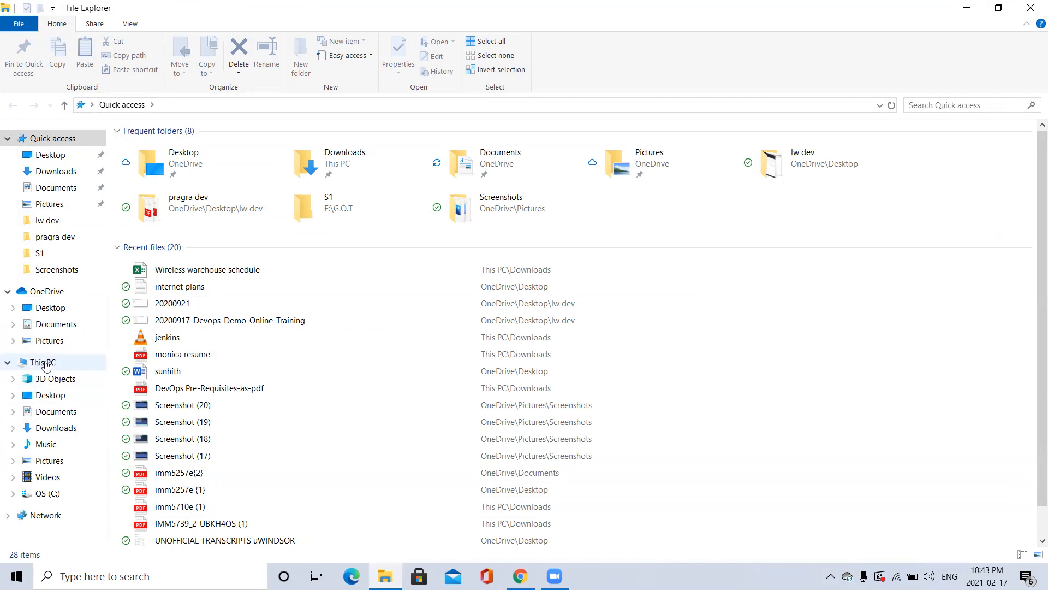
left_click(43, 363)
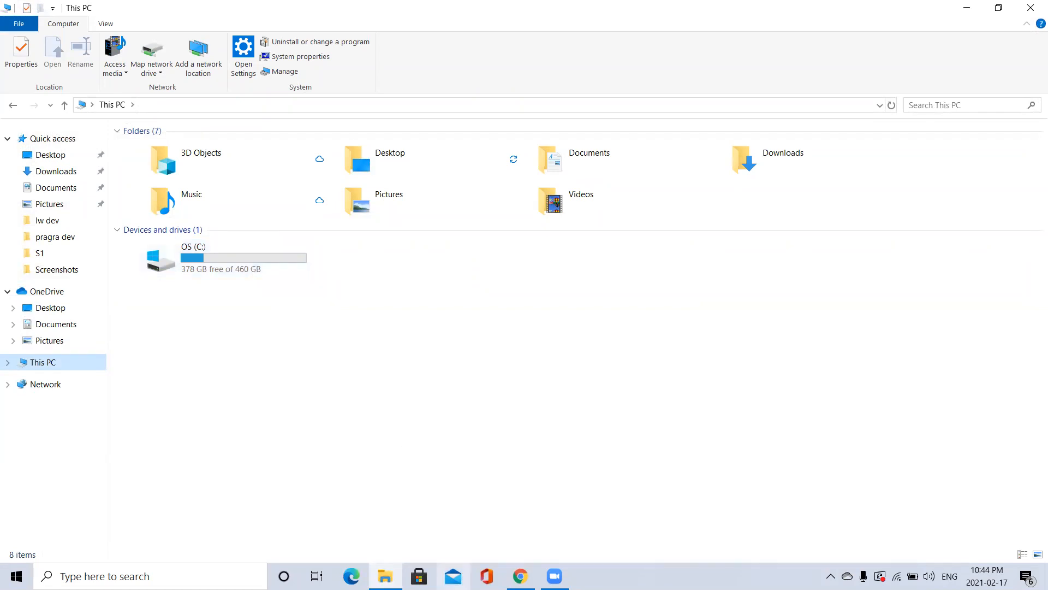
left_click(520, 576)
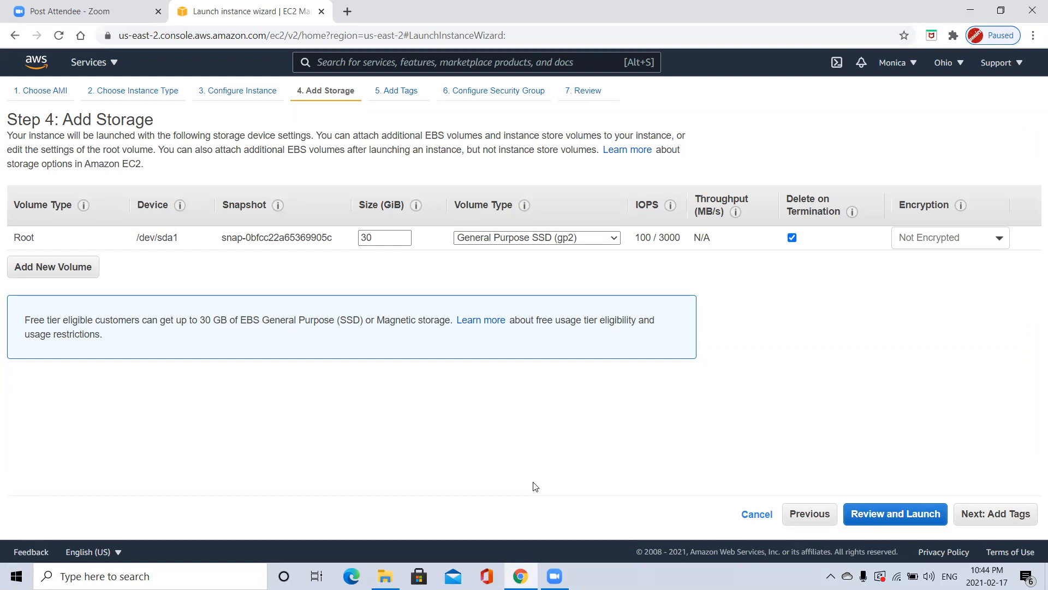
Step: Add a new storage volume besides the root volume, keeping EBS as its volume type
left_click(59, 271)
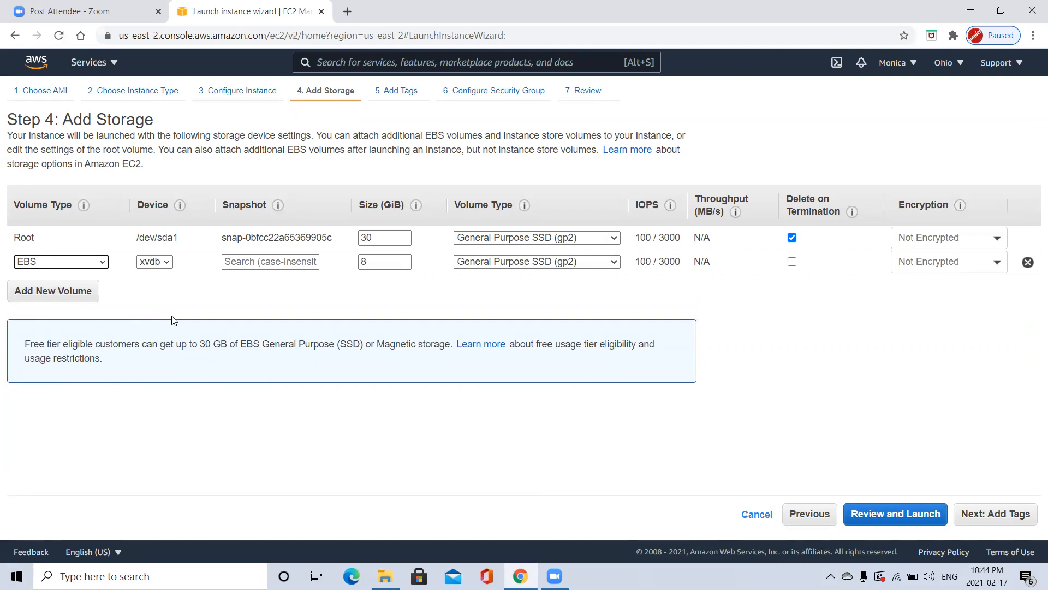
left_click(104, 264)
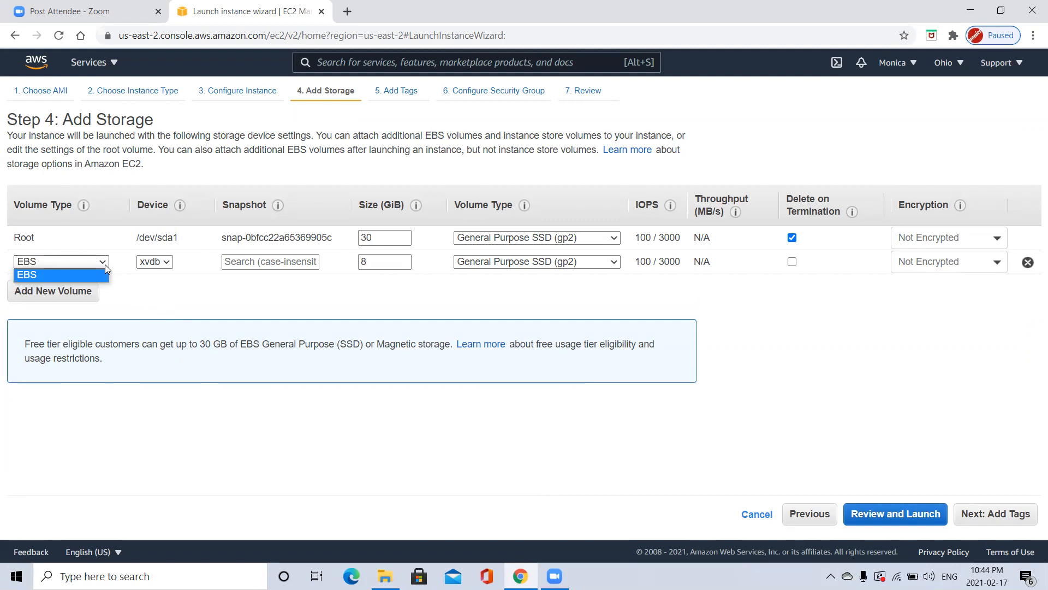
left_click(157, 307)
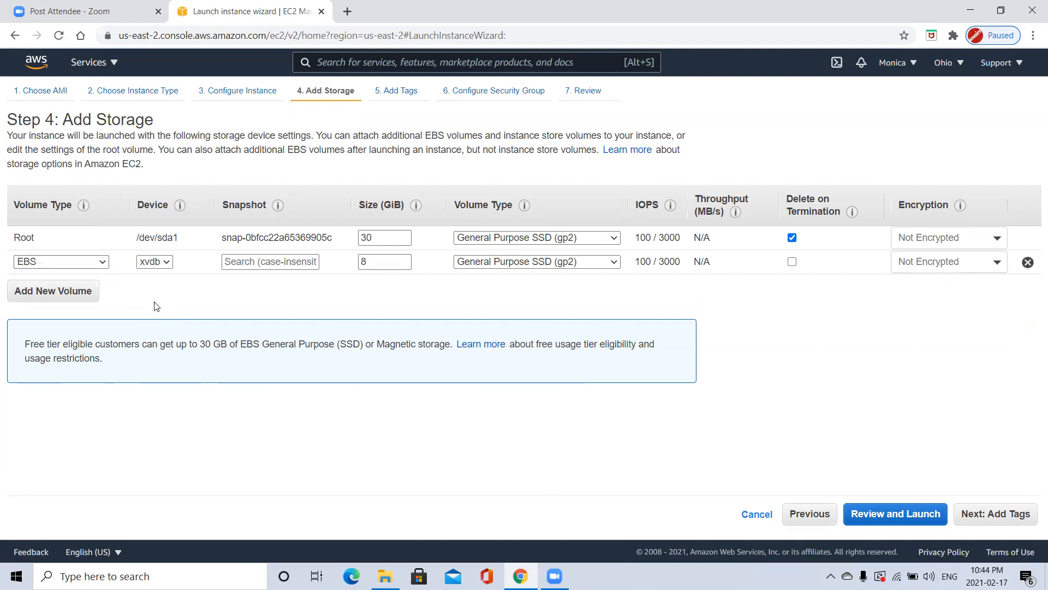